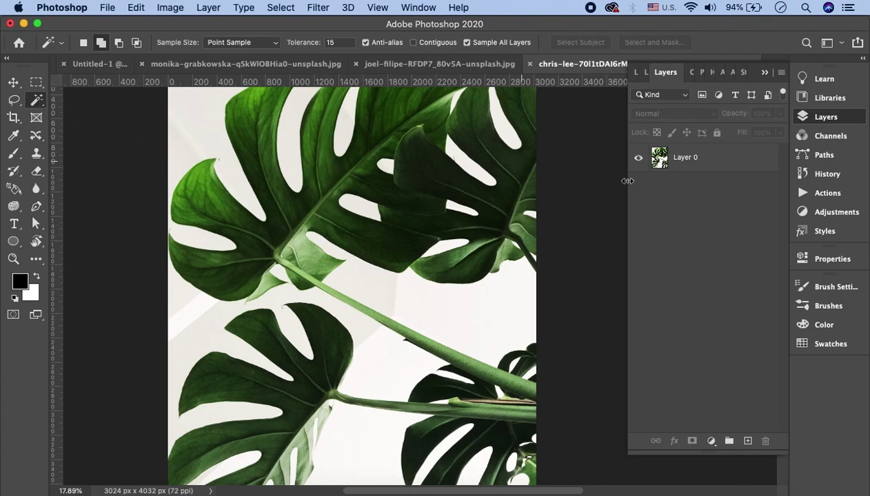
Magic Wand-select the white background plus its speckled bits and delete them
{"action": "left_click", "coordinate": [741, 161]}
{"action": "left_click", "coordinate": [379, 348]}
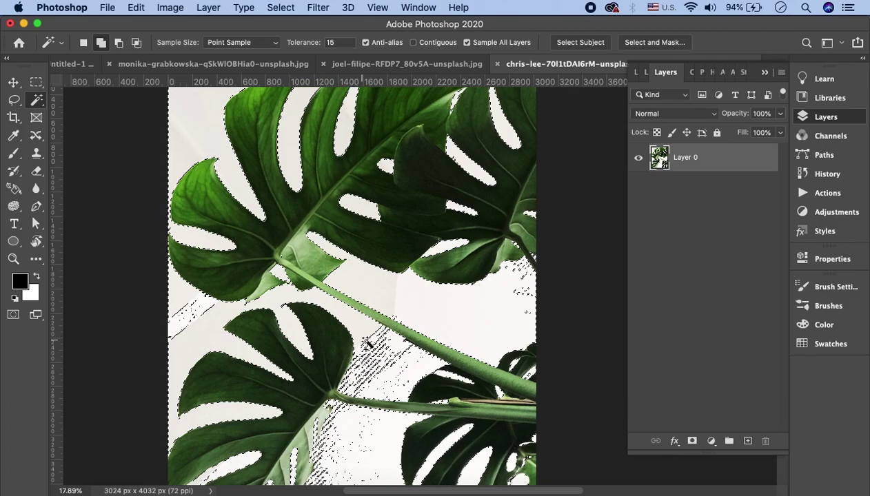
{"action": "left_click", "coordinate": [385, 355], "text": "shift"}
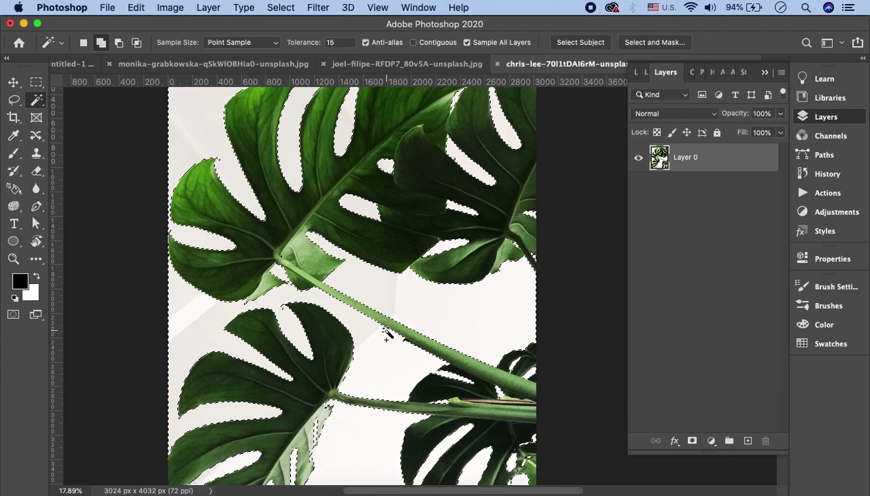
{"action": "key", "text": "Delete"}
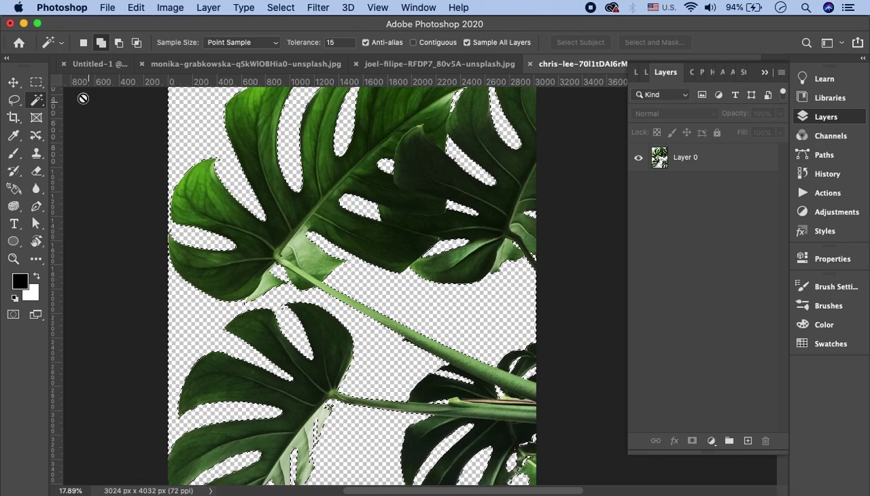
With Layer 0 active, undo the delete to restore the selected white background
{"action": "left_click", "coordinate": [698, 159]}
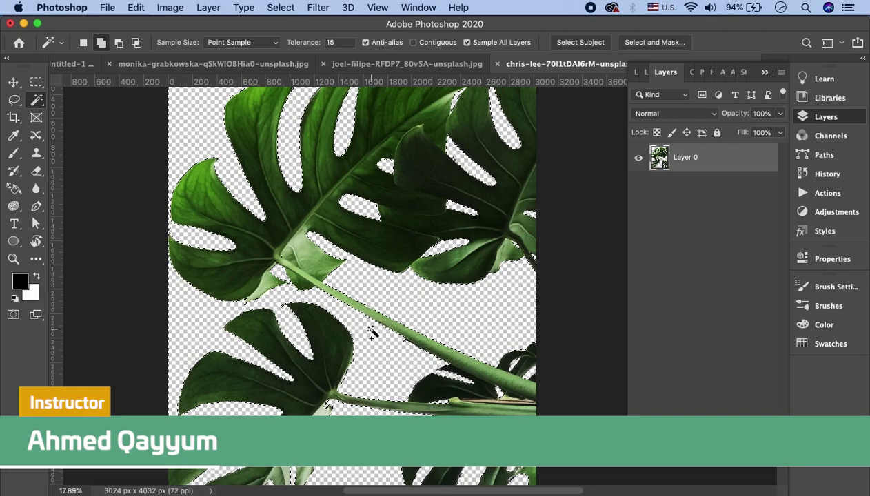
{"action": "key", "text": "ctrl+z"}
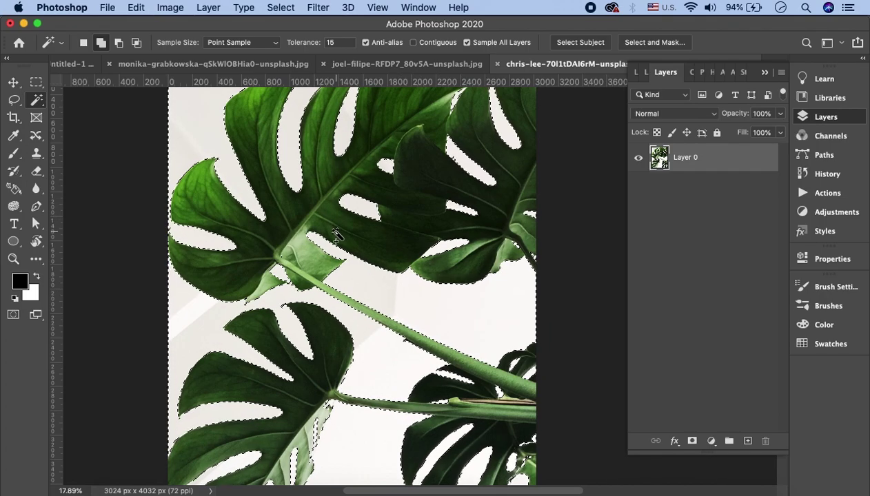
Use Select Inverse to select the leaves, then add a layer mask to Layer 0
{"action": "key", "text": "m"}
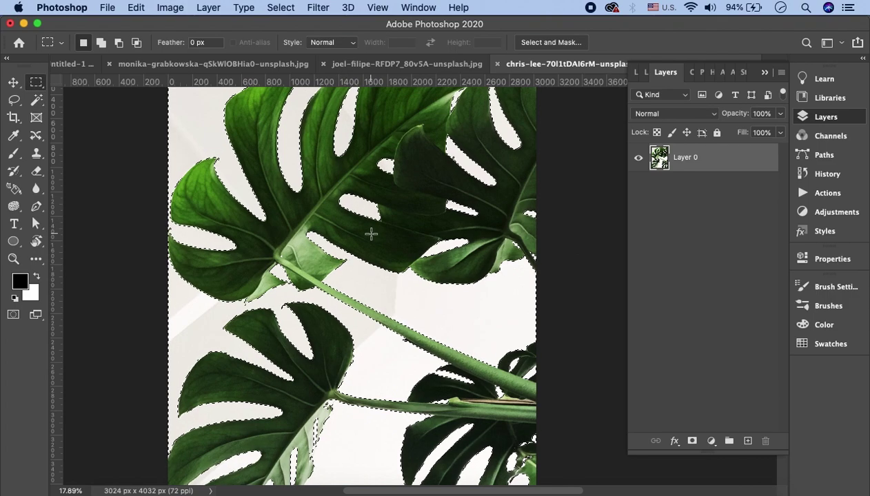
{"action": "right_click", "coordinate": [371, 234]}
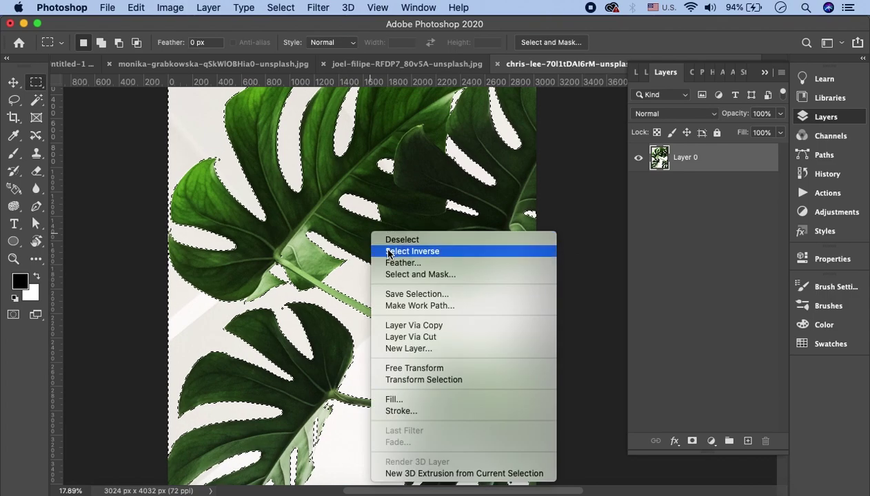
{"action": "left_click", "coordinate": [389, 251]}
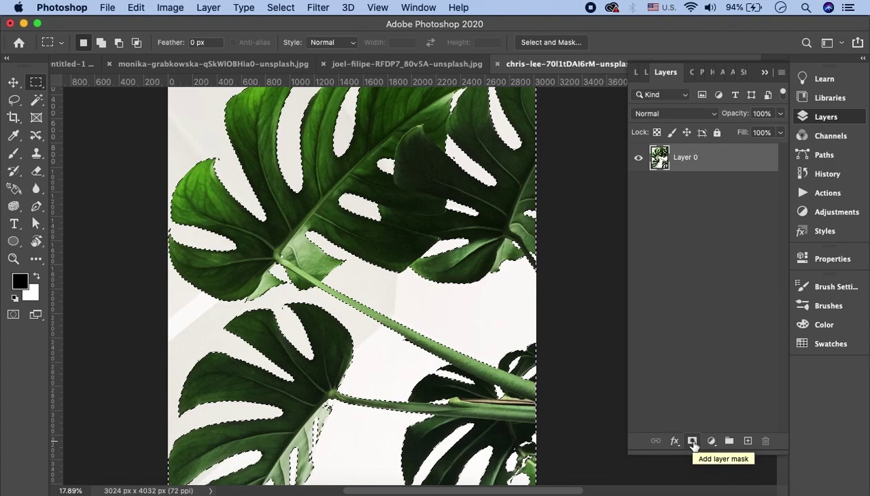
{"action": "left_click", "coordinate": [692, 442]}
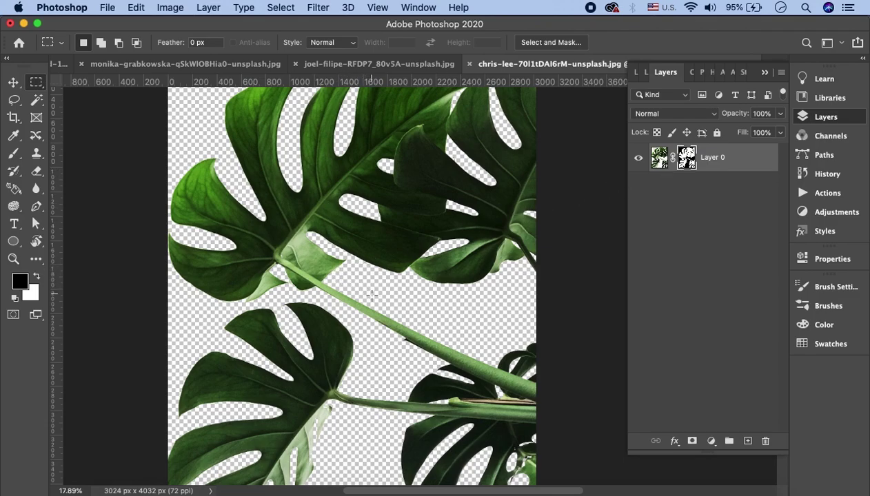
Zoom in to about 172% on the stem's shadowed lower edge
{"action": "scroll", "coordinate": [407, 333], "scroll_direction": "up", "scroll_amount": 3}
{"action": "scroll", "coordinate": [399, 345], "scroll_direction": "up", "scroll_amount": 3}
{"action": "scroll", "coordinate": [387, 365], "scroll_direction": "up", "scroll_amount": 3}
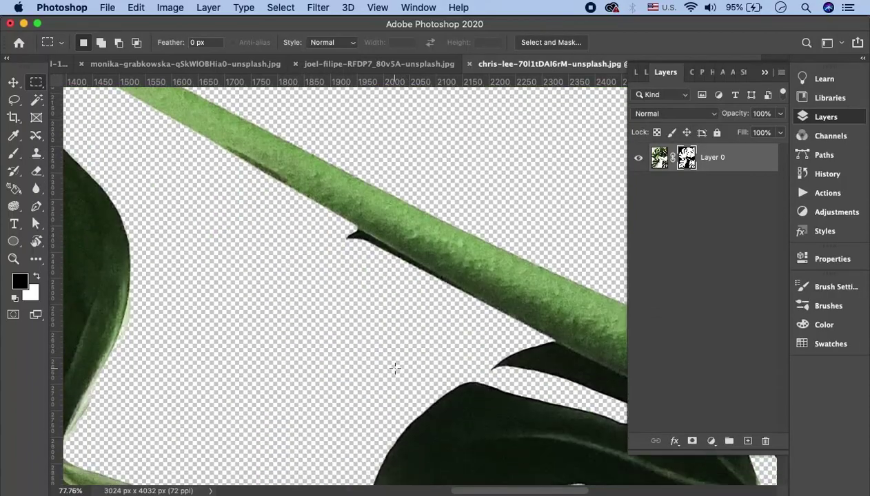
{"action": "scroll", "coordinate": [352, 237], "scroll_direction": "up", "scroll_amount": 2}
{"action": "scroll", "coordinate": [352, 238], "scroll_direction": "up", "scroll_amount": 2}
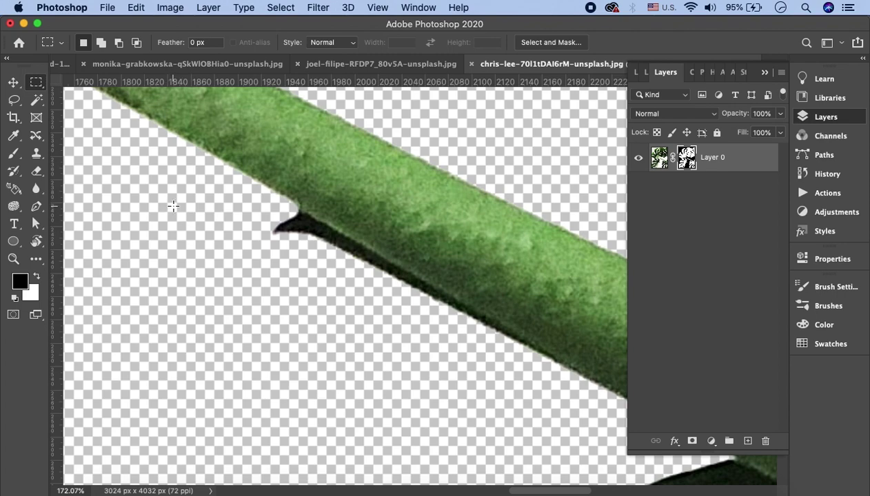
Lasso the dark shadow under the stem and delete it
{"action": "left_click", "coordinate": [14, 100]}
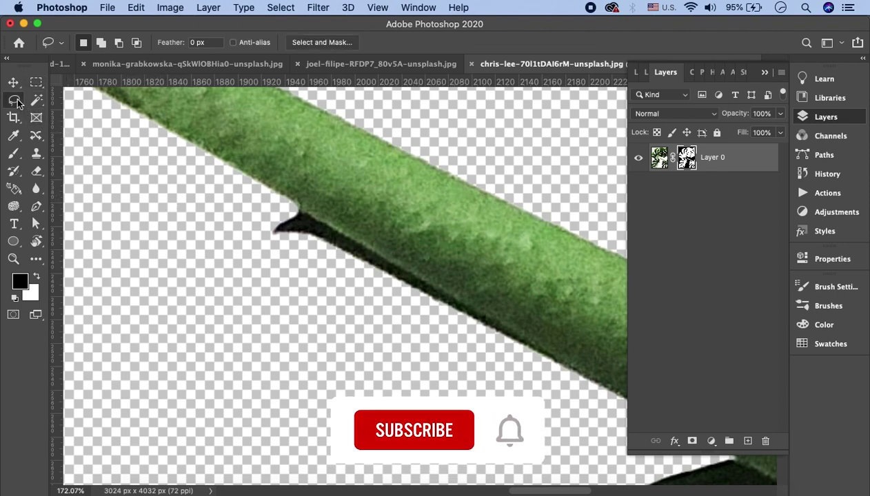
{"action": "left_click", "coordinate": [42, 98]}
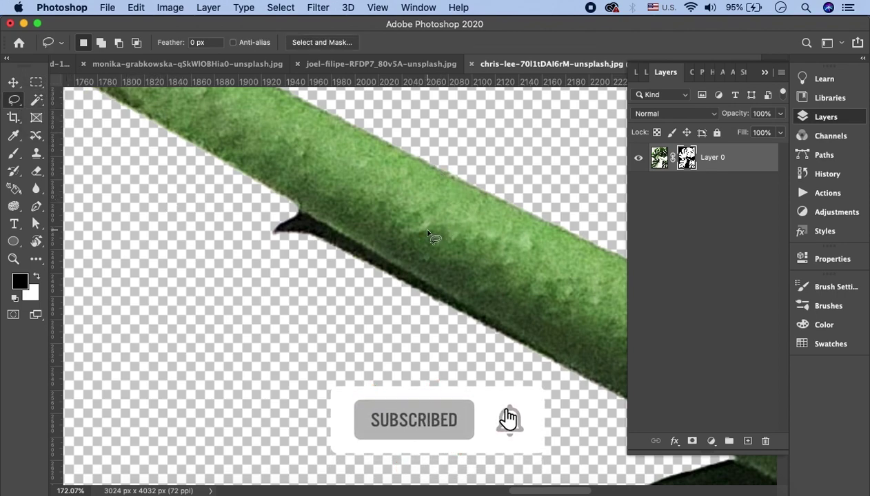
{"action": "mouse_move", "coordinate": [299, 212]}
{"action": "left_mouse_down"}
{"action": "mouse_move", "coordinate": [527, 339]}
{"action": "mouse_move", "coordinate": [437, 358]}
{"action": "mouse_move", "coordinate": [297, 283]}
{"action": "mouse_move", "coordinate": [278, 220]}
{"action": "left_mouse_up"}
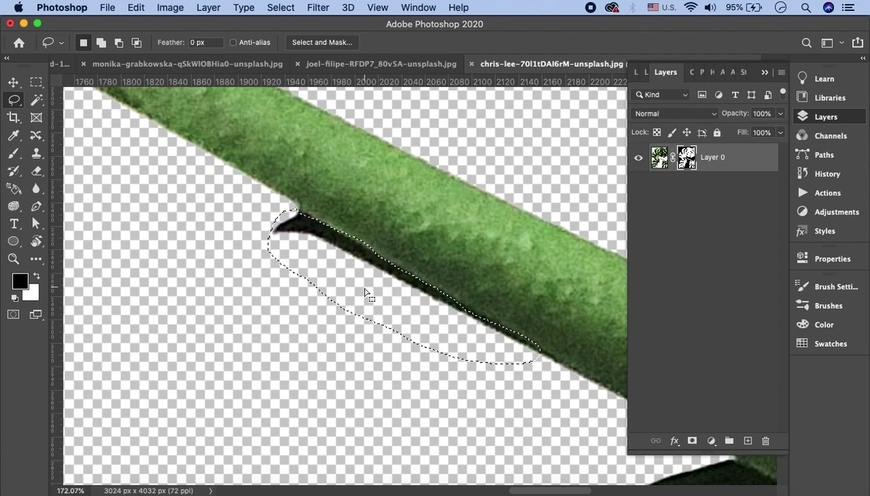
{"action": "key", "text": "alt"}
{"action": "key", "text": "Delete"}
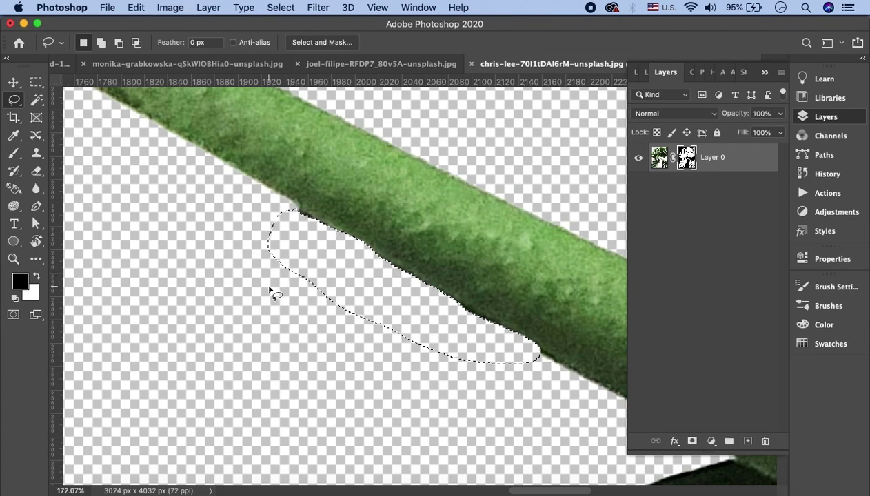
Clear the lasso selection and pan the view toward the leaf tip
{"action": "key", "text": "super+d"}
{"action": "scroll", "coordinate": [265, 293], "scroll_direction": "left", "scroll_amount": 5}
{"action": "scroll", "coordinate": [243, 290], "scroll_direction": "left", "scroll_amount": 3}
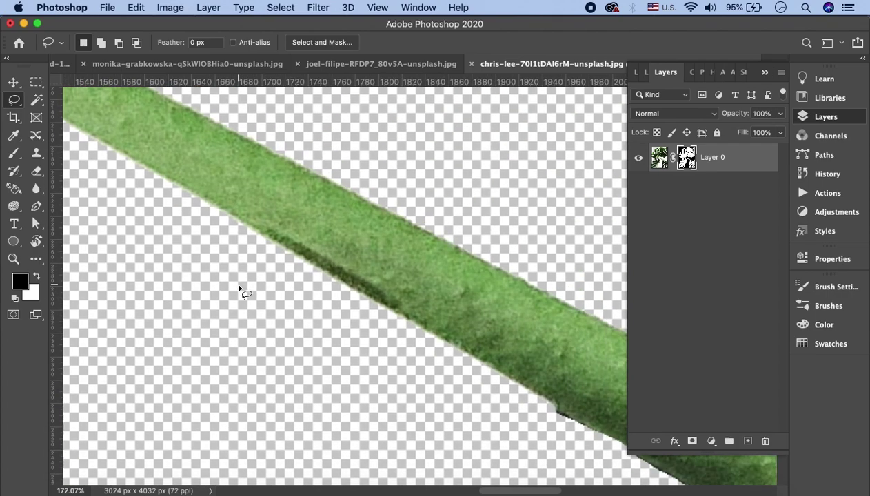
{"action": "scroll", "coordinate": [239, 289], "scroll_direction": "right", "scroll_amount": 1}
{"action": "scroll", "coordinate": [235, 291], "scroll_direction": "right", "scroll_amount": 2}
{"action": "scroll", "coordinate": [234, 292], "scroll_direction": "right", "scroll_amount": 2}
{"action": "scroll", "coordinate": [233, 295], "scroll_direction": "right", "scroll_amount": 3}
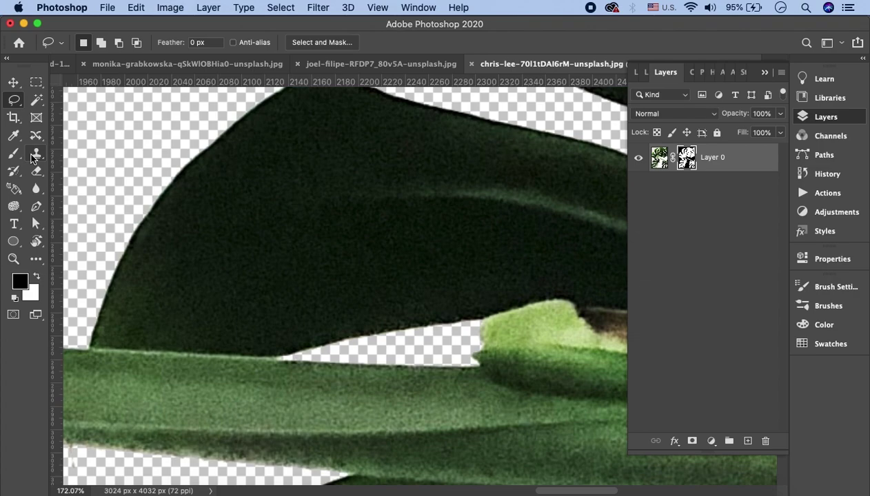
Paint black on the mask with the Brush to hide the dark pointed leaf tip
{"action": "left_click", "coordinate": [23, 158]}
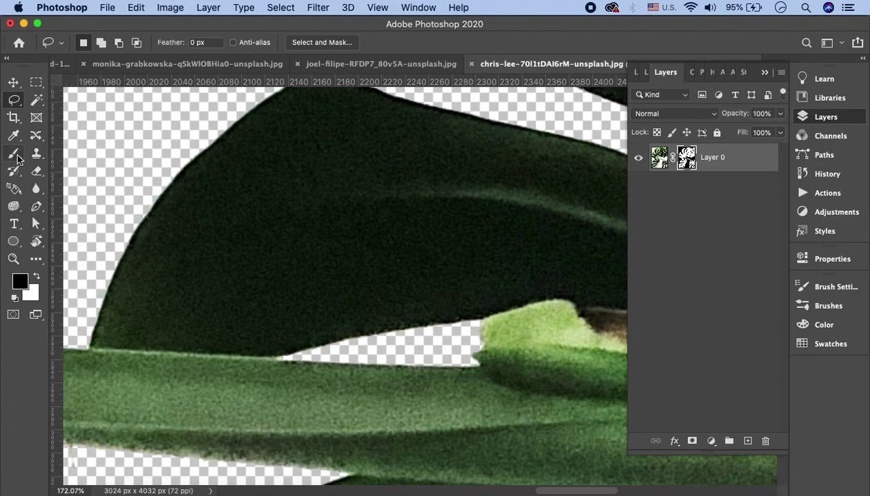
{"action": "scroll", "coordinate": [133, 184], "scroll_direction": "up", "scroll_amount": 5}
{"action": "scroll", "coordinate": [134, 184], "scroll_direction": "left", "scroll_amount": 2}
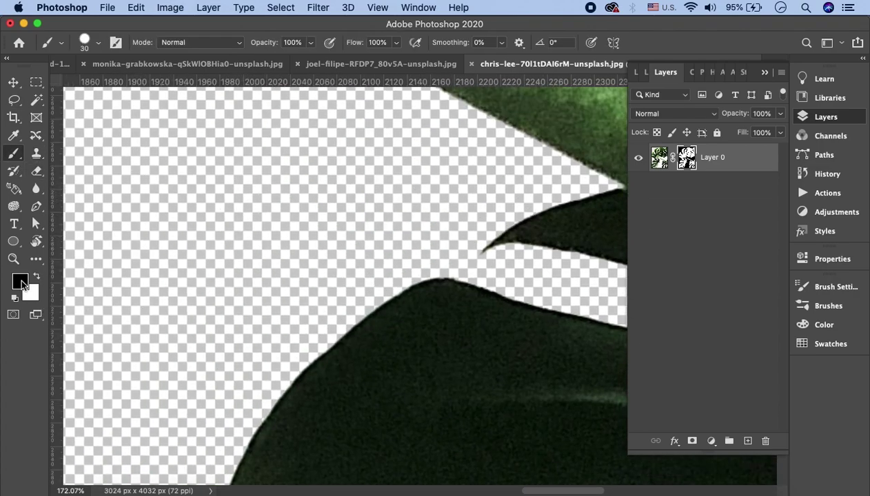
{"action": "scroll", "coordinate": [248, 149], "scroll_direction": "right", "scroll_amount": 3}
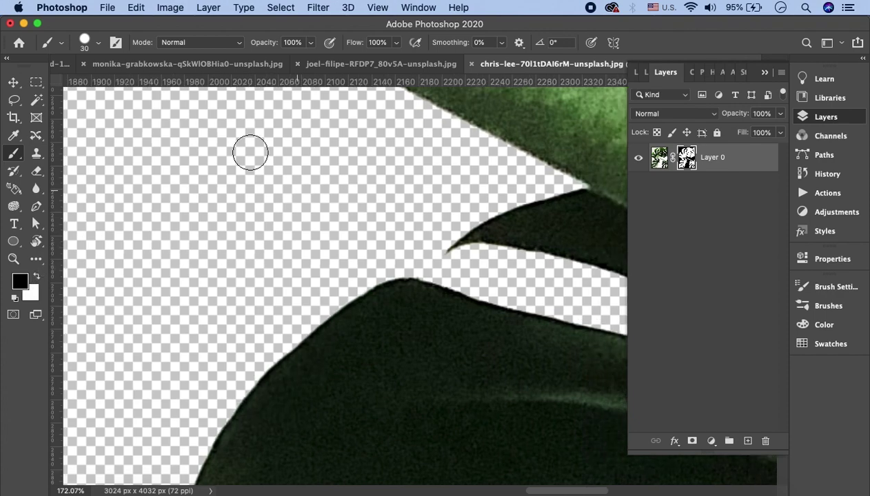
{"action": "scroll", "coordinate": [334, 233], "scroll_direction": "right", "scroll_amount": 3}
{"action": "scroll", "coordinate": [285, 246], "scroll_direction": "right", "scroll_amount": 1}
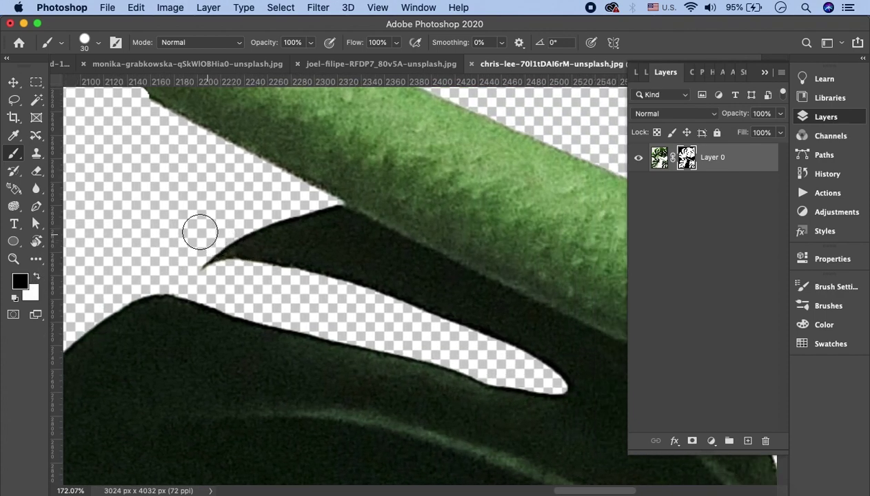
{"action": "scroll", "coordinate": [198, 232], "scroll_direction": "right", "scroll_amount": 1}
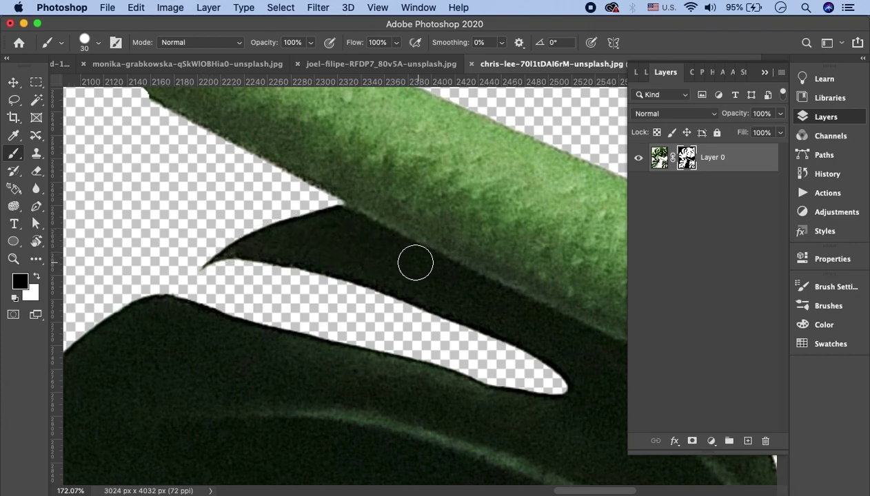
{"action": "left_click", "coordinate": [200, 272]}
{"action": "mouse_move", "coordinate": [200, 272]}
{"action": "left_mouse_down"}
{"action": "mouse_move", "coordinate": [298, 228]}
{"action": "mouse_move", "coordinate": [528, 343]}
{"action": "left_mouse_up"}
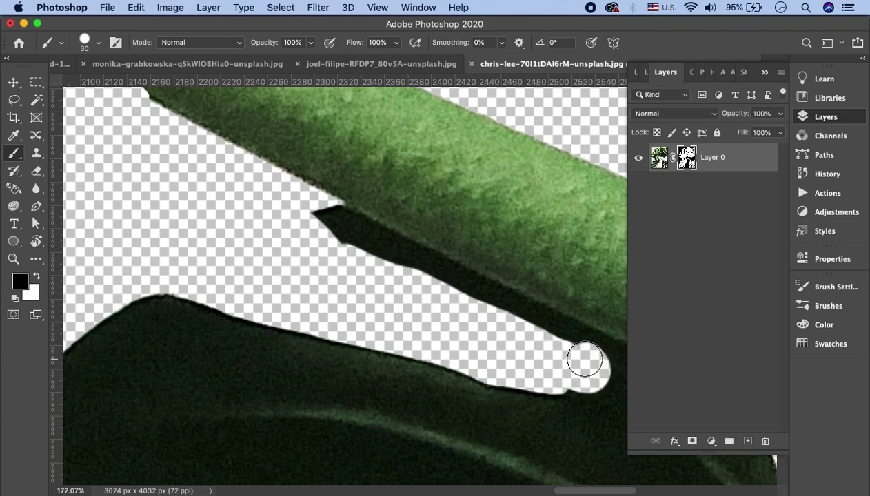
{"action": "mouse_move", "coordinate": [529, 342]}
{"action": "left_mouse_down"}
{"action": "mouse_move", "coordinate": [566, 340]}
{"action": "mouse_move", "coordinate": [330, 217]}
{"action": "mouse_move", "coordinate": [375, 252]}
{"action": "left_mouse_up"}
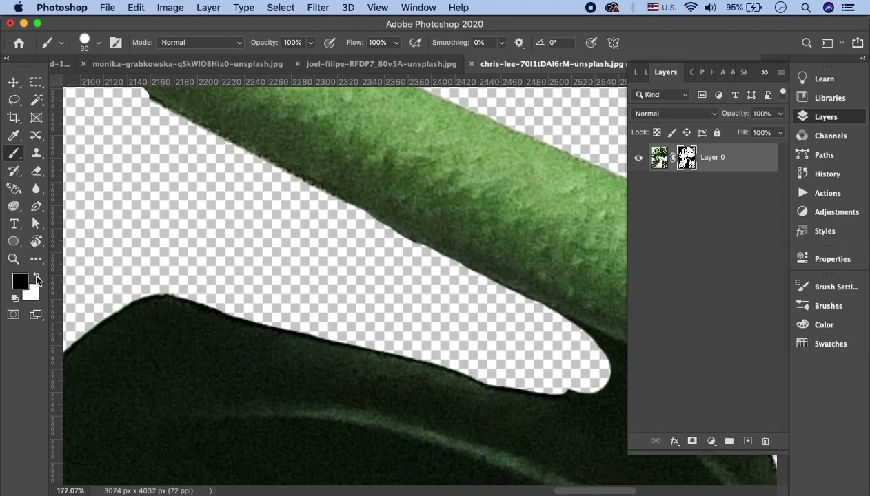
Paint white to restore the leaf tip, then black to hide the white fringe around it
{"action": "left_click", "coordinate": [38, 280]}
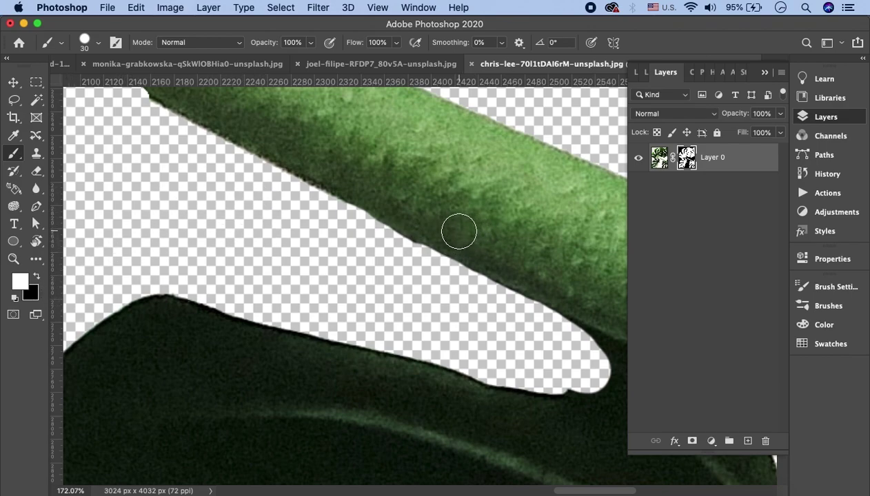
{"action": "mouse_move", "coordinate": [334, 187]}
{"action": "left_mouse_down"}
{"action": "mouse_move", "coordinate": [306, 208]}
{"action": "mouse_move", "coordinate": [308, 236]}
{"action": "mouse_move", "coordinate": [386, 230]}
{"action": "mouse_move", "coordinate": [598, 352]}
{"action": "mouse_move", "coordinate": [593, 369]}
{"action": "mouse_move", "coordinate": [499, 337]}
{"action": "mouse_move", "coordinate": [476, 301]}
{"action": "mouse_move", "coordinate": [431, 314]}
{"action": "mouse_move", "coordinate": [372, 289]}
{"action": "mouse_move", "coordinate": [397, 242]}
{"action": "mouse_move", "coordinate": [237, 246]}
{"action": "mouse_move", "coordinate": [325, 262]}
{"action": "mouse_move", "coordinate": [321, 272]}
{"action": "mouse_move", "coordinate": [229, 248]}
{"action": "mouse_move", "coordinate": [189, 278]}
{"action": "mouse_move", "coordinate": [240, 277]}
{"action": "mouse_move", "coordinate": [270, 196]}
{"action": "mouse_move", "coordinate": [262, 265]}
{"action": "left_mouse_up"}
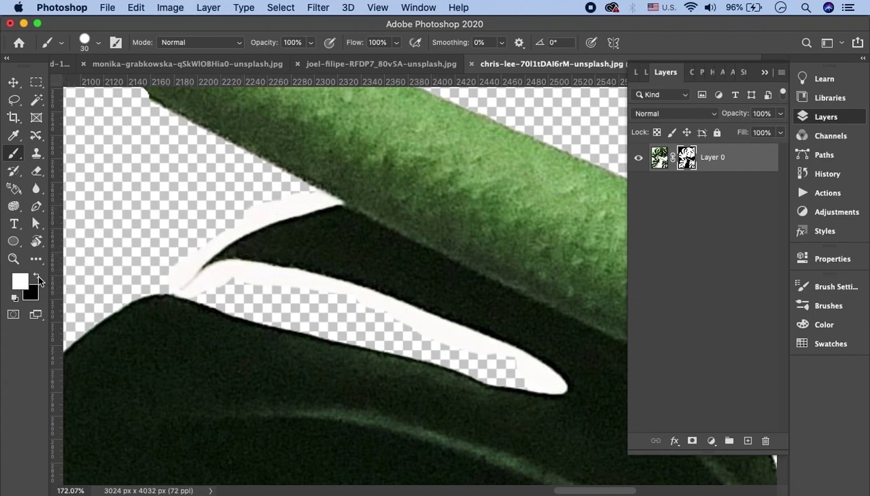
{"action": "left_click", "coordinate": [39, 280]}
{"action": "mouse_move", "coordinate": [249, 287]}
{"action": "left_mouse_down"}
{"action": "mouse_move", "coordinate": [239, 287]}
{"action": "mouse_move", "coordinate": [293, 298]}
{"action": "mouse_move", "coordinate": [283, 288]}
{"action": "mouse_move", "coordinate": [395, 324]}
{"action": "mouse_move", "coordinate": [369, 306]}
{"action": "mouse_move", "coordinate": [524, 369]}
{"action": "left_mouse_up"}
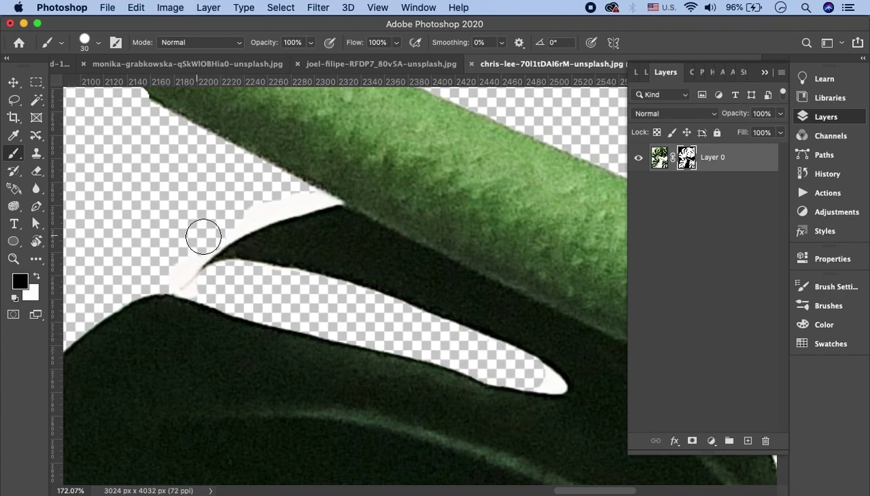
{"action": "mouse_move", "coordinate": [203, 237]}
{"action": "left_mouse_down"}
{"action": "mouse_move", "coordinate": [261, 207]}
{"action": "mouse_move", "coordinate": [183, 259]}
{"action": "left_mouse_up"}
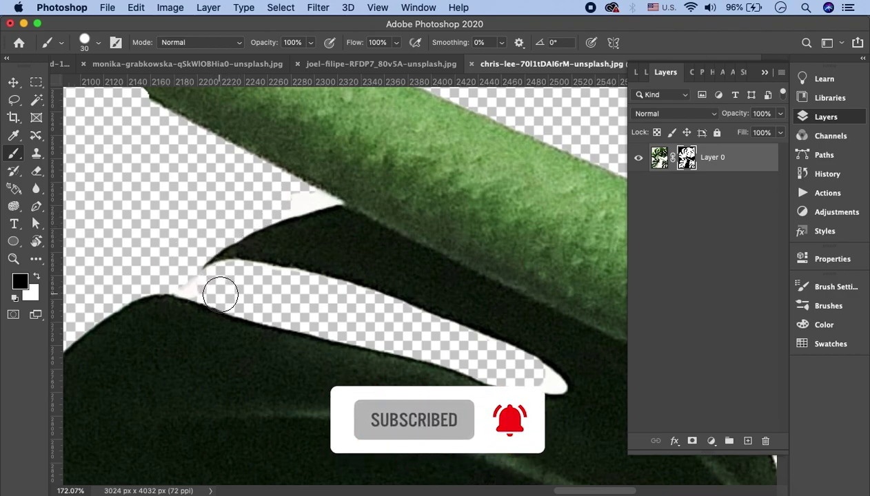
Shrink the brush to 7 px and paint black on the mask along the leaf tip's fringe
{"action": "key", "text": "bracketleft"}
{"action": "key", "text": "bracketleft"}
{"action": "key", "text": "bracketleft"}
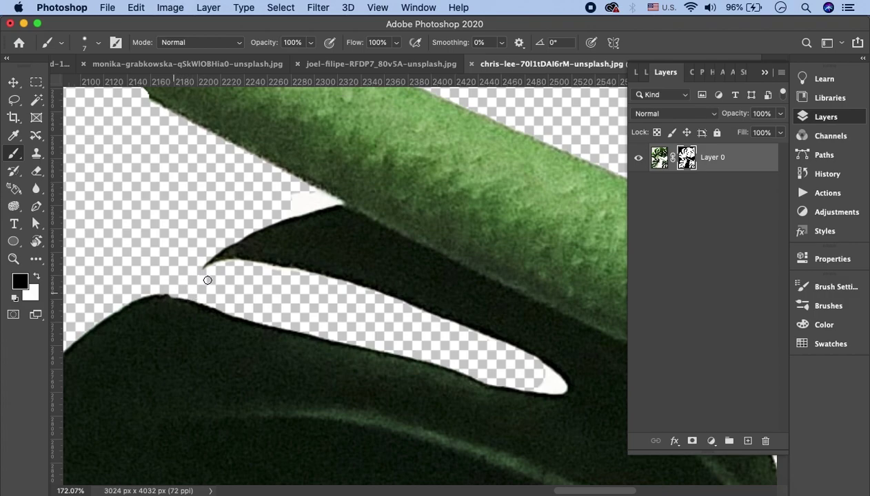
{"action": "mouse_move", "coordinate": [229, 268]}
{"action": "left_mouse_down"}
{"action": "mouse_move", "coordinate": [282, 271]}
{"action": "mouse_move", "coordinate": [321, 290]}
{"action": "left_mouse_up"}
{"action": "mouse_move", "coordinate": [289, 213]}
{"action": "left_mouse_down"}
{"action": "mouse_move", "coordinate": [313, 209]}
{"action": "mouse_move", "coordinate": [311, 194]}
{"action": "mouse_move", "coordinate": [296, 196]}
{"action": "left_mouse_up"}
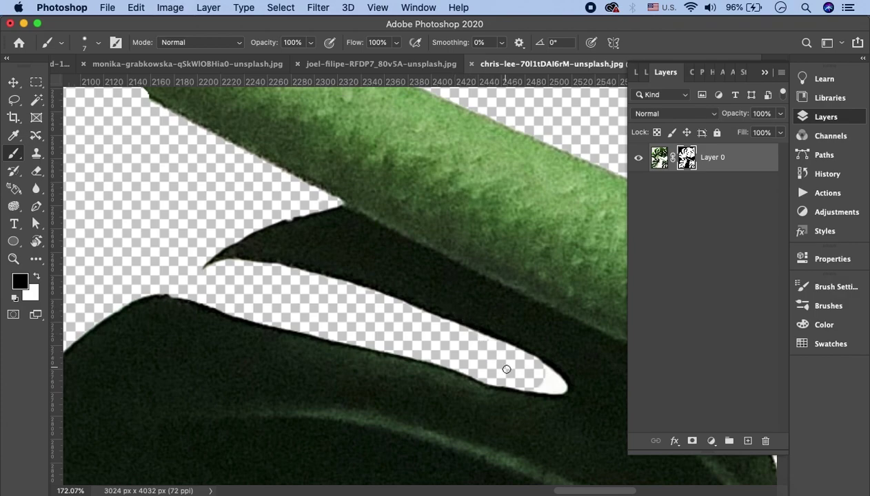
{"action": "left_click", "coordinate": [523, 393]}
{"action": "key", "text": "z"}
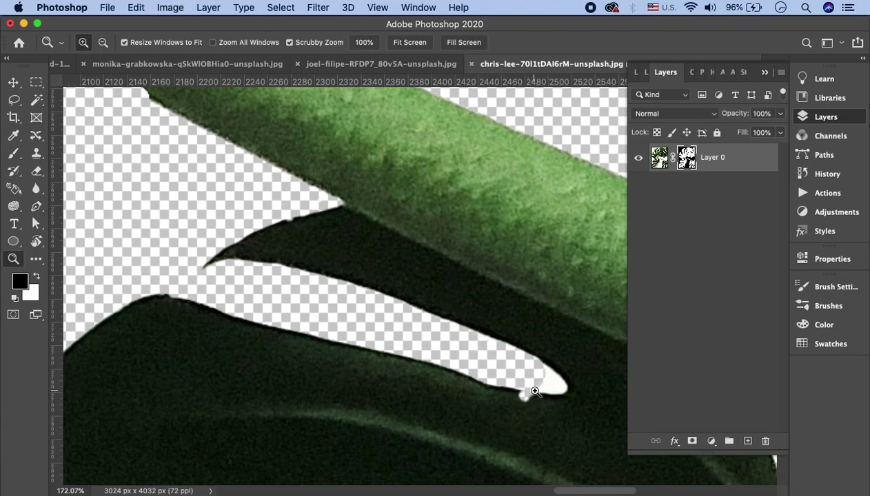
{"action": "left_click", "coordinate": [12, 157]}
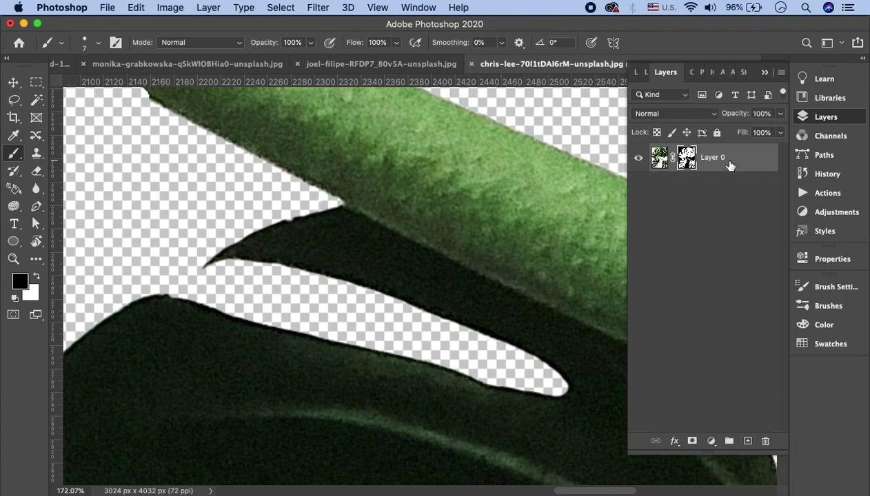
Paint black 20 px strokes directly on Layer 0's image over the stem and dark leaves
{"action": "left_click", "coordinate": [659, 160]}
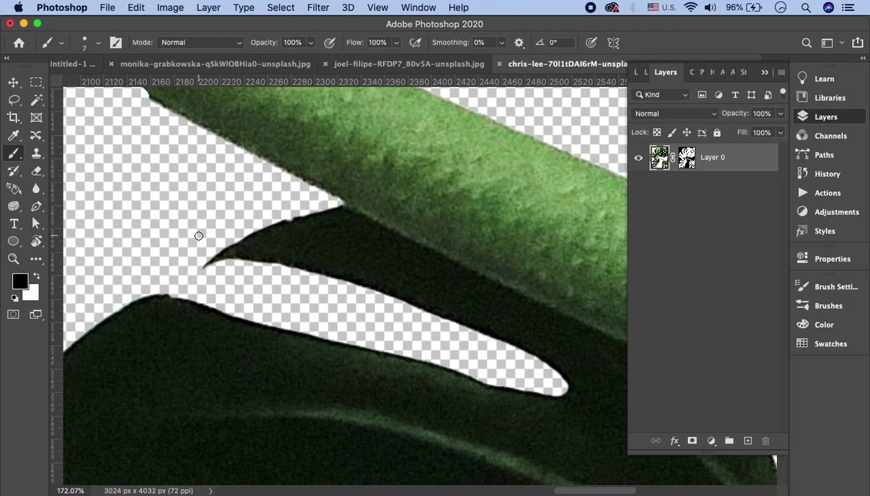
{"action": "key", "text": "bracketright"}
{"action": "key", "text": "bracketright"}
{"action": "key", "text": "bracketright"}
{"action": "mouse_move", "coordinate": [207, 240]}
{"action": "left_mouse_down"}
{"action": "mouse_move", "coordinate": [281, 231]}
{"action": "mouse_move", "coordinate": [325, 249]}
{"action": "mouse_move", "coordinate": [386, 250]}
{"action": "left_mouse_up"}
{"action": "mouse_move", "coordinate": [271, 381]}
{"action": "left_mouse_down"}
{"action": "mouse_move", "coordinate": [386, 360]}
{"action": "mouse_move", "coordinate": [586, 411]}
{"action": "mouse_move", "coordinate": [556, 310]}
{"action": "mouse_move", "coordinate": [561, 282]}
{"action": "left_mouse_up"}
{"action": "mouse_move", "coordinate": [536, 179]}
{"action": "left_mouse_down"}
{"action": "mouse_move", "coordinate": [547, 188]}
{"action": "mouse_move", "coordinate": [481, 155]}
{"action": "mouse_move", "coordinate": [471, 140]}
{"action": "mouse_move", "coordinate": [383, 186]}
{"action": "left_mouse_up"}
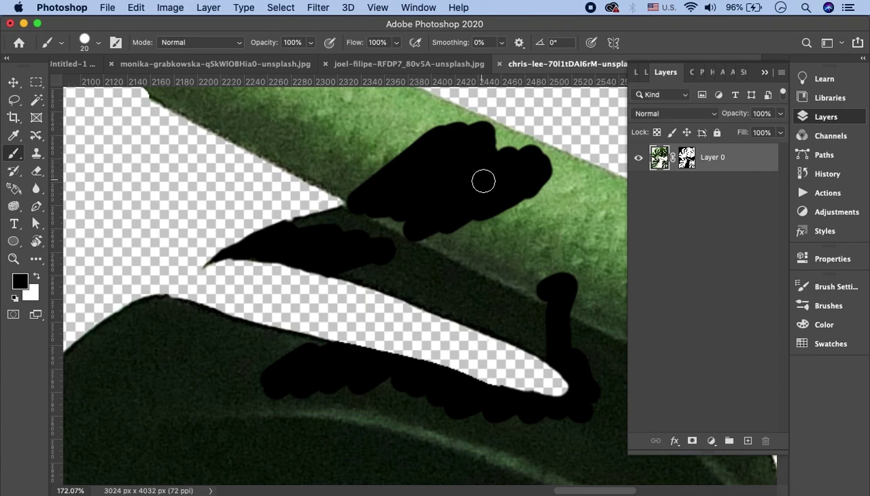
{"action": "left_click", "coordinate": [686, 158]}
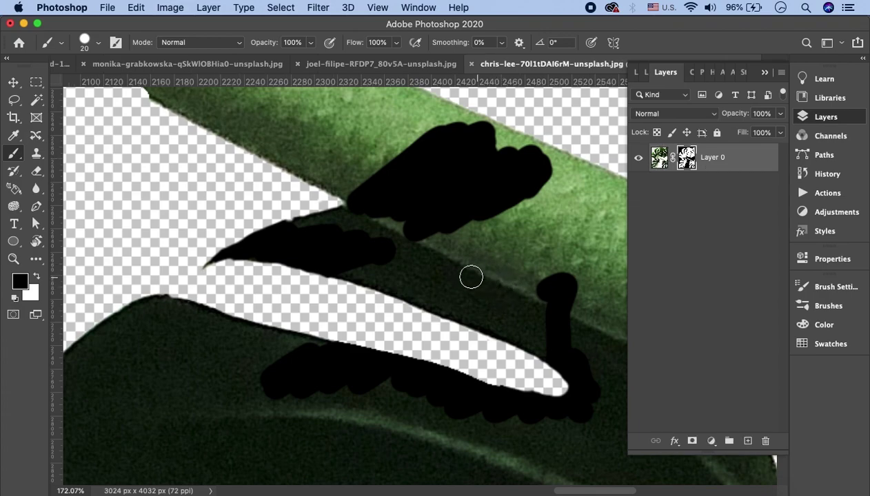
Paint black on the mask over the blotched upper leaf areas to hide them
{"action": "mouse_move", "coordinate": [345, 208]}
{"action": "left_mouse_down"}
{"action": "mouse_move", "coordinate": [557, 133]}
{"action": "mouse_move", "coordinate": [270, 263]}
{"action": "mouse_move", "coordinate": [284, 272]}
{"action": "mouse_move", "coordinate": [388, 251]}
{"action": "mouse_move", "coordinate": [403, 287]}
{"action": "mouse_move", "coordinate": [384, 273]}
{"action": "left_mouse_up"}
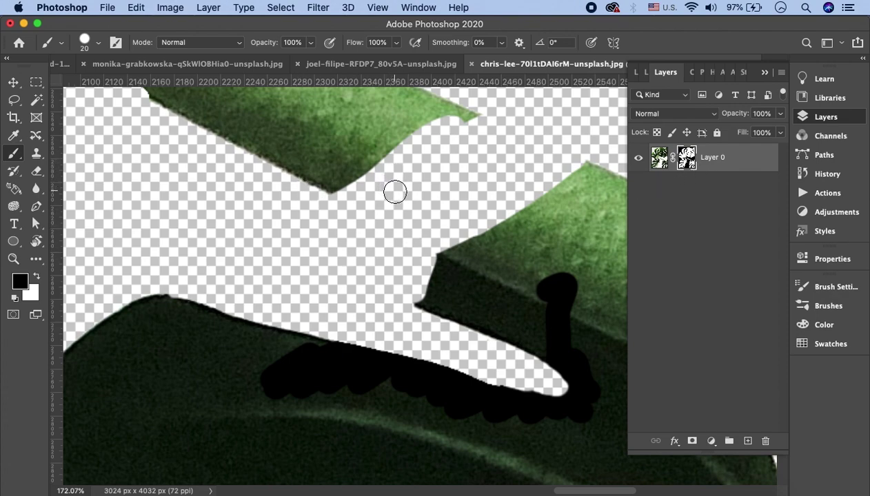
Dab one more stroke on the hidden area, then add a second, all-white mask to Layer 0
{"action": "left_click", "coordinate": [558, 312]}
{"action": "left_click", "coordinate": [692, 441]}
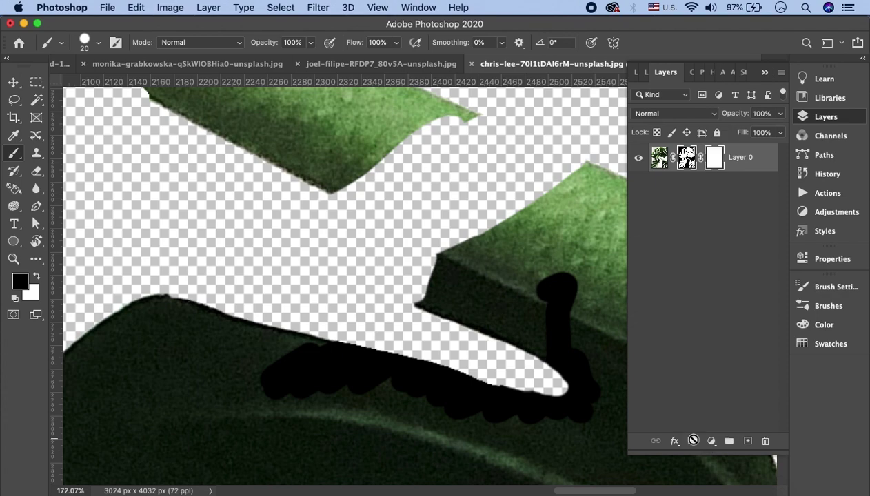